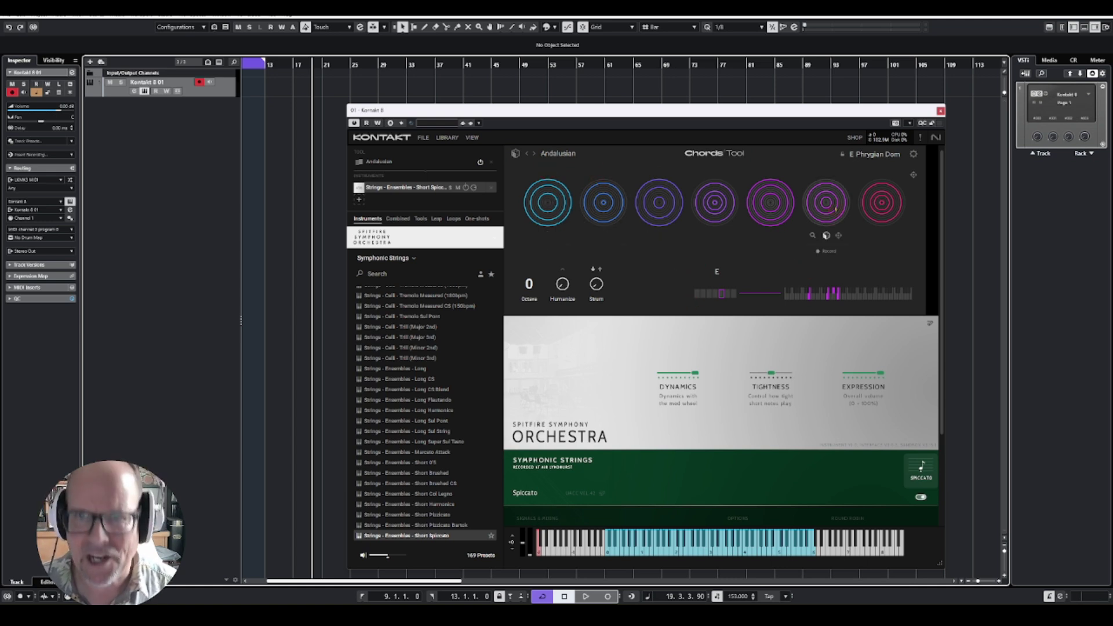
- Open the Chords Tool settings, try Simple keyboard mode, and list the 134 Chords Tool presets
click(913, 154)
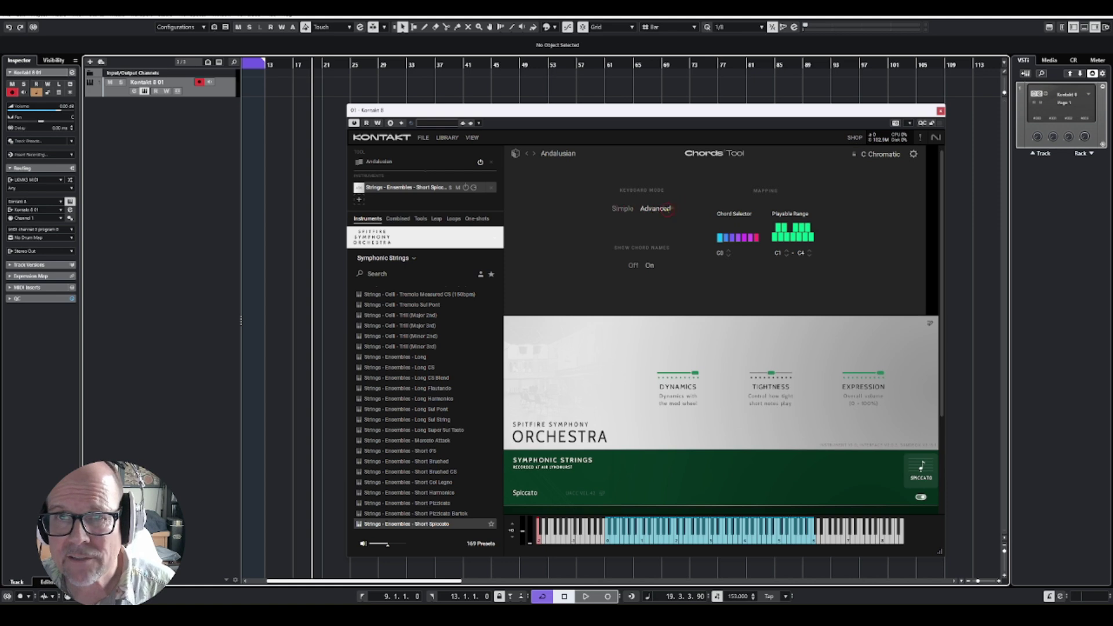
click(623, 210)
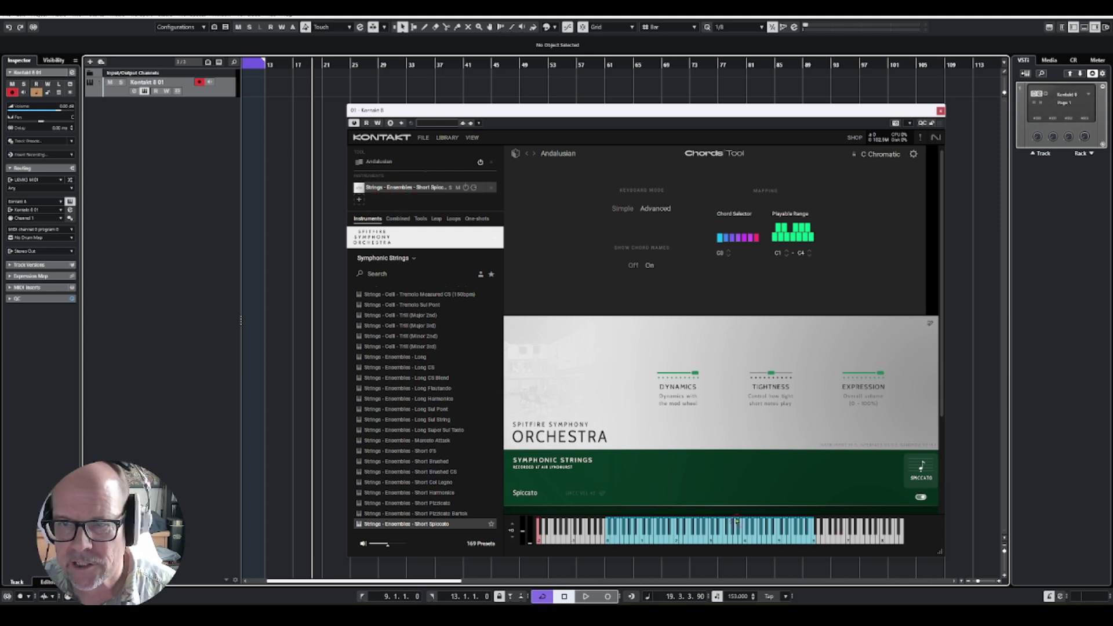
click(391, 166)
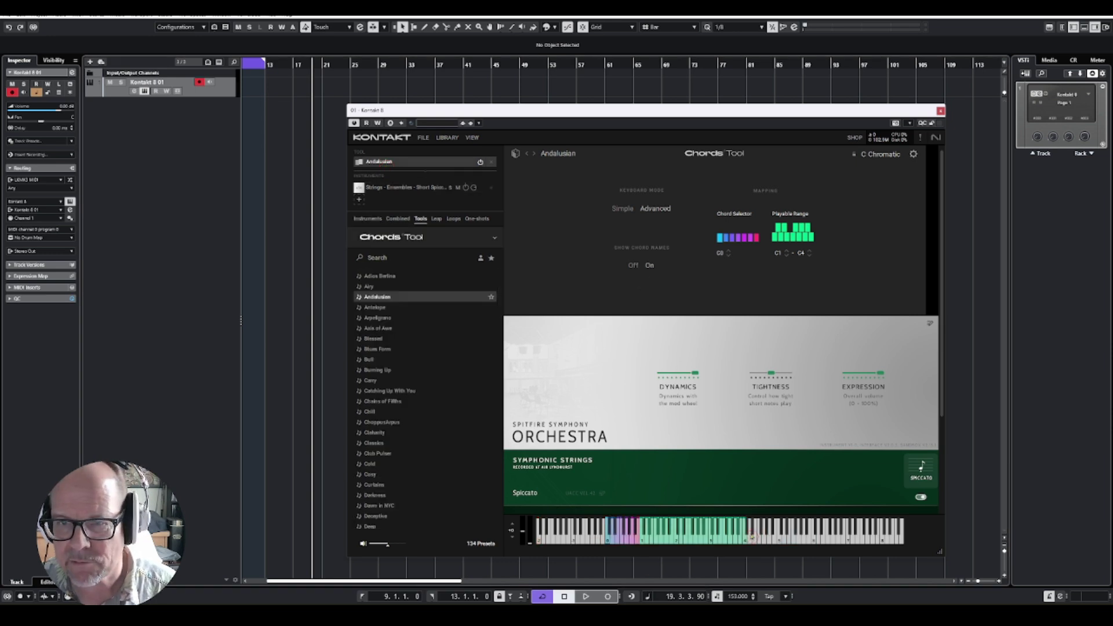
- Compare Simple and Advanced keyboard modes, keeping Advanced, and shift the chord selector down an octave and back to C0
click(619, 210)
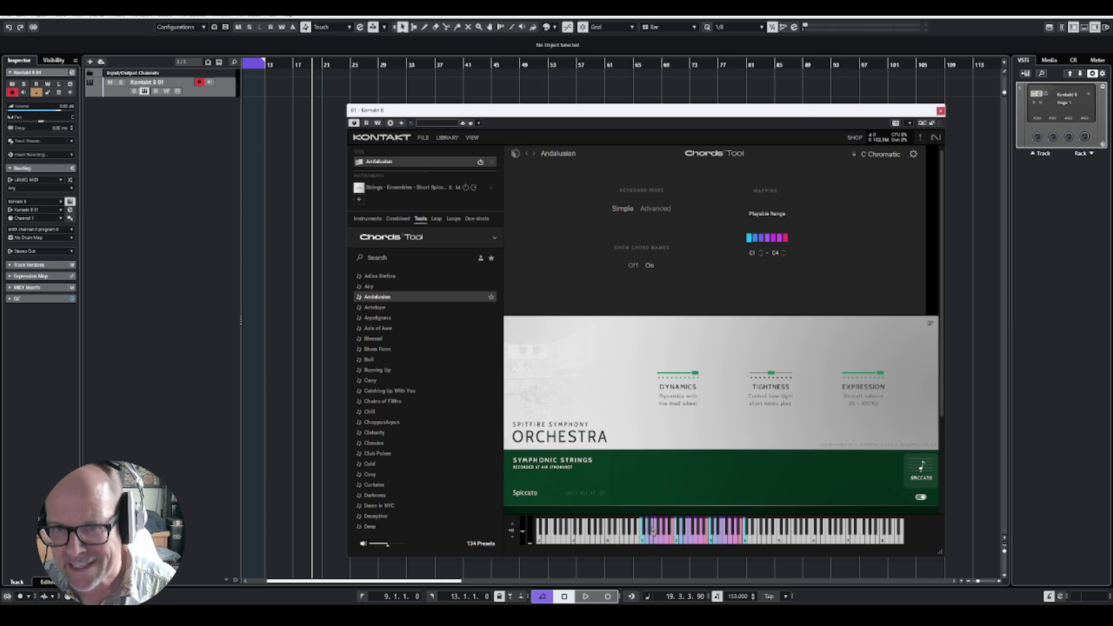
click(658, 209)
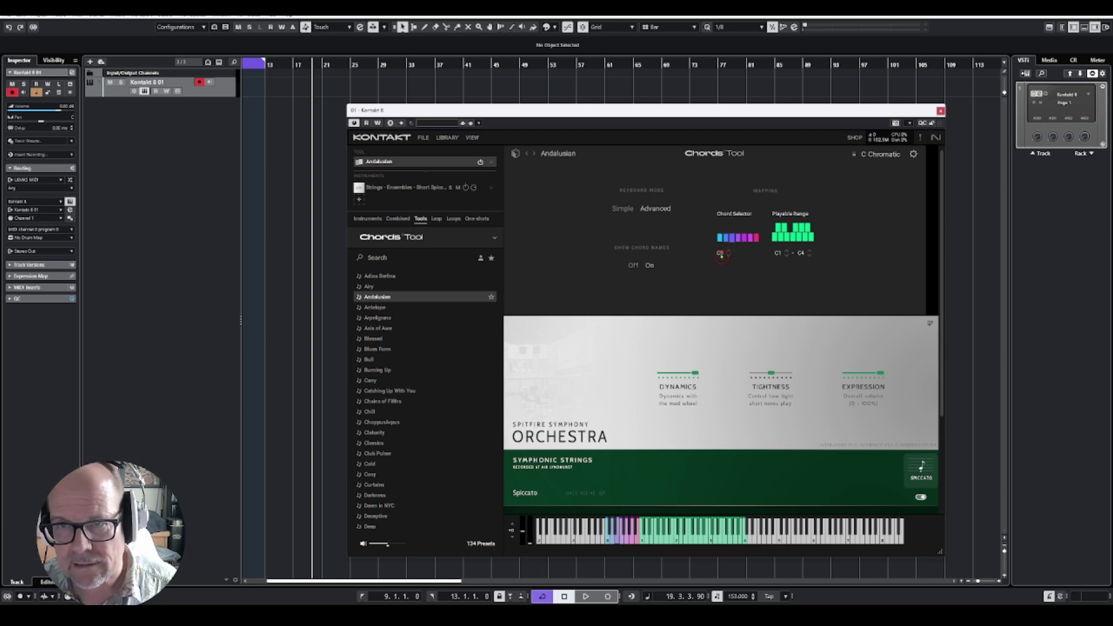
click(729, 257)
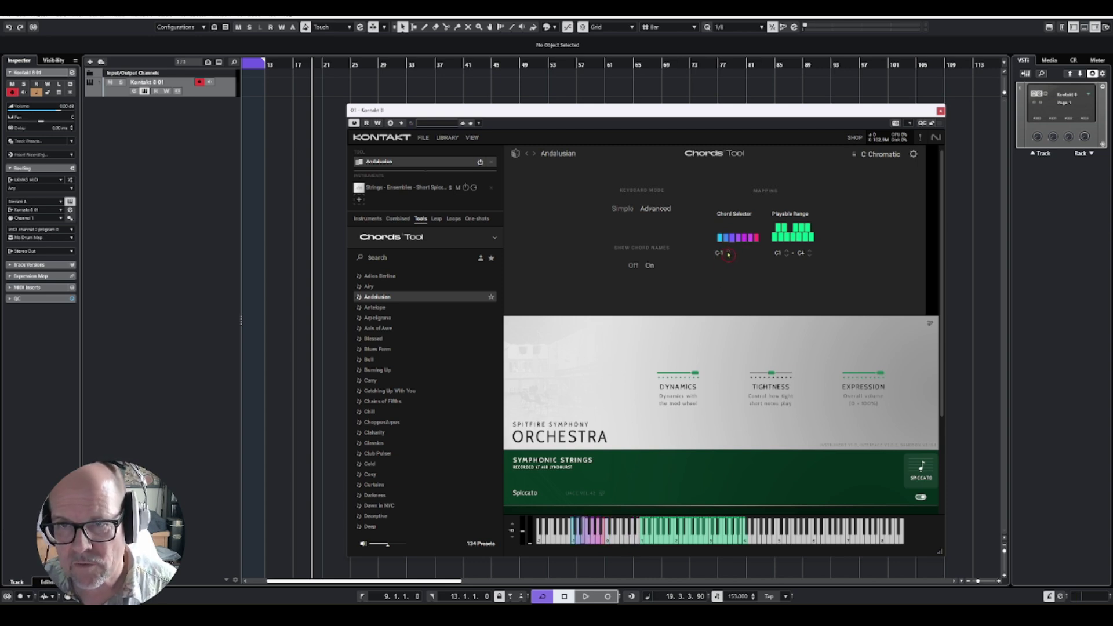
click(730, 252)
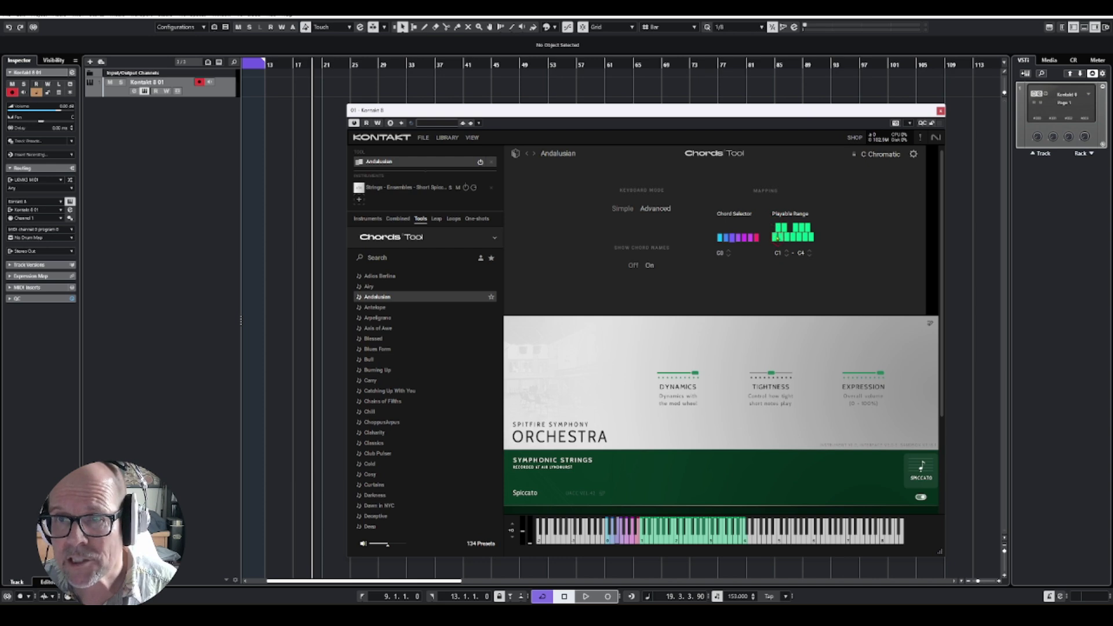
- Play a note, then raise the playable range's top note from C4 to C5
click(644, 540)
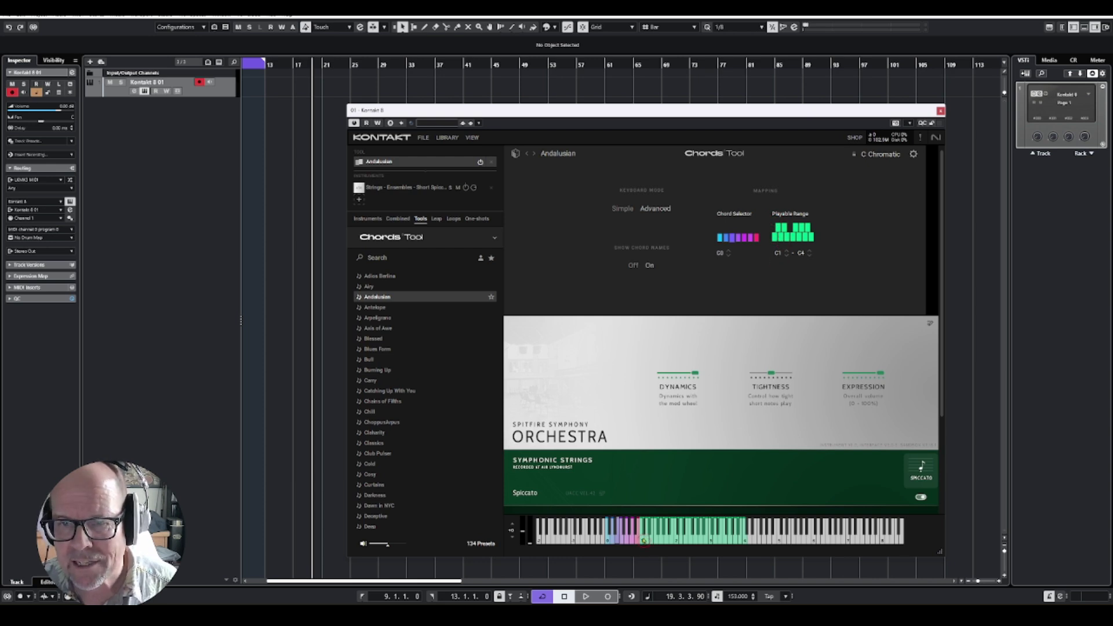
click(781, 297)
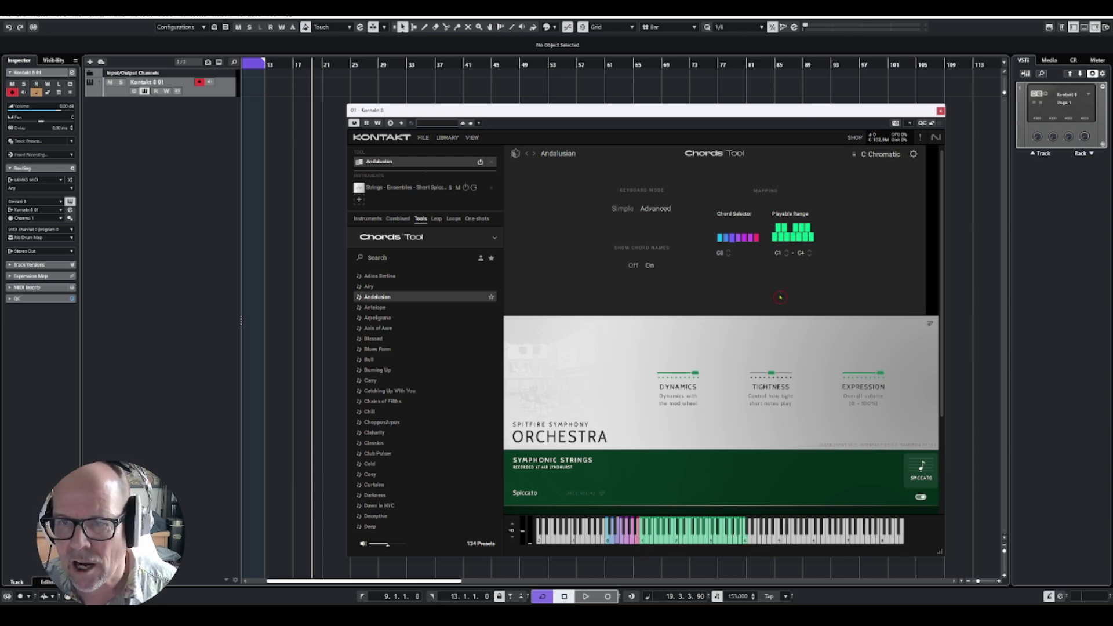
scroll(810, 255, up, 10)
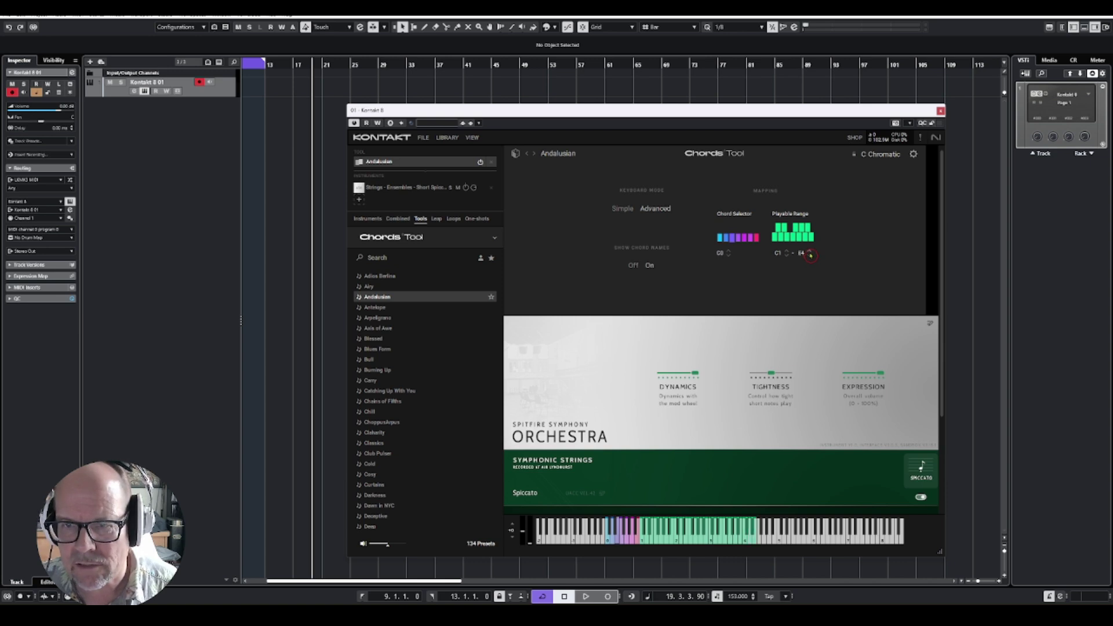
scroll(810, 255, up, 2)
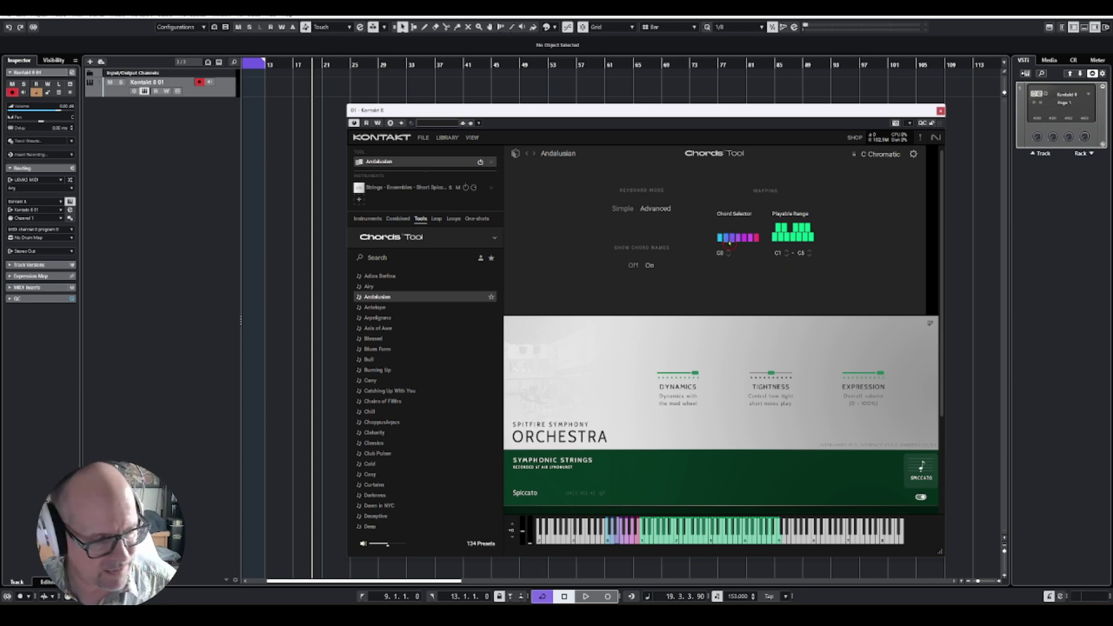
click(608, 542)
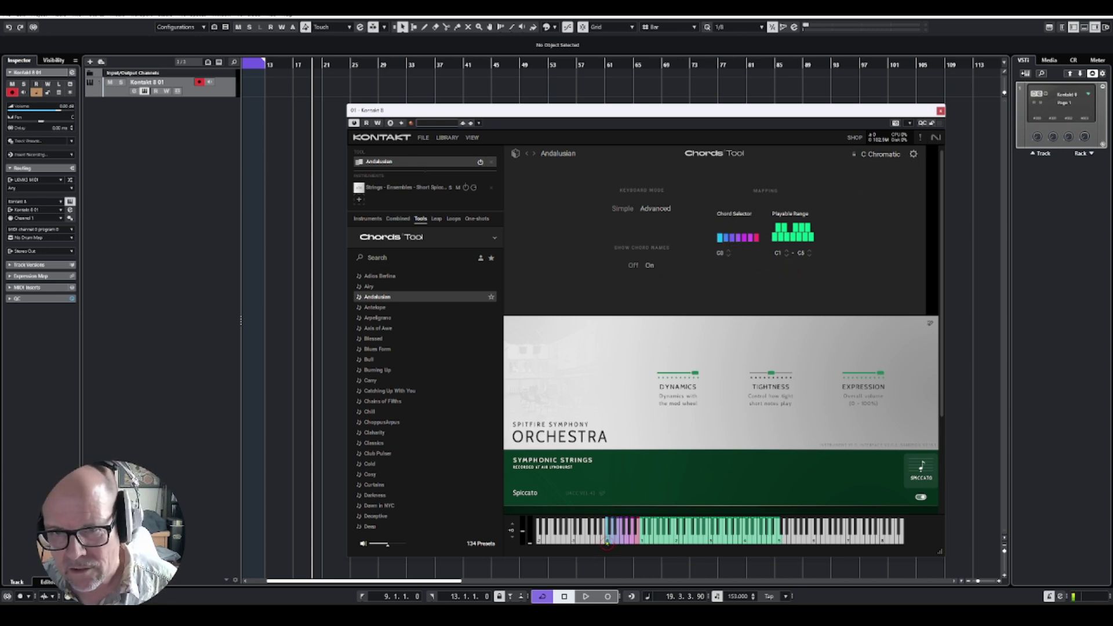
click(618, 539)
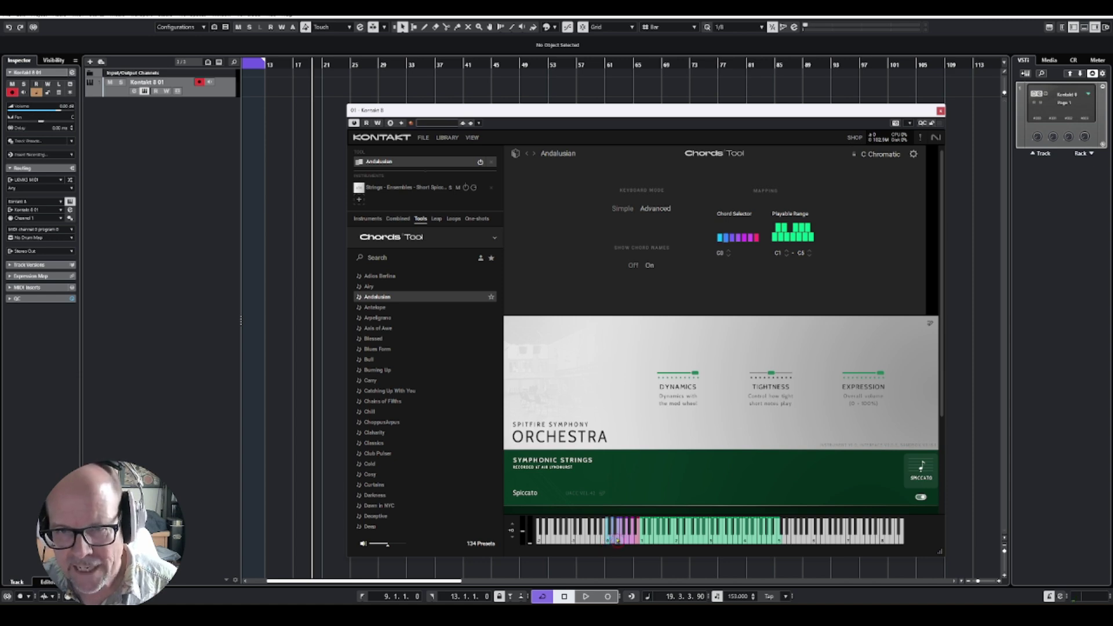
click(605, 544)
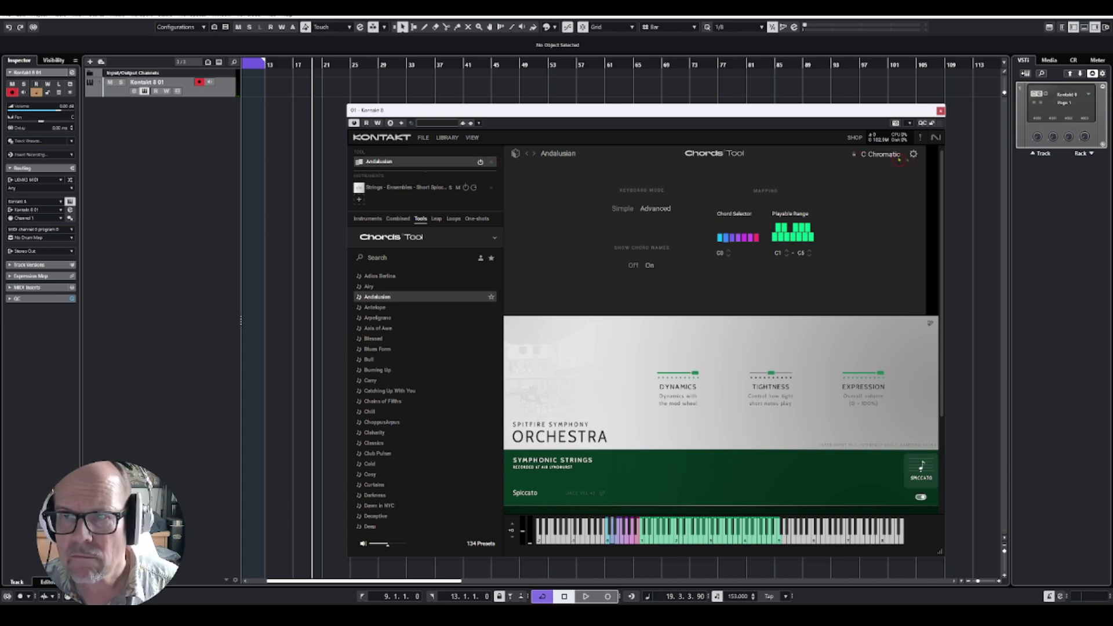
click(914, 154)
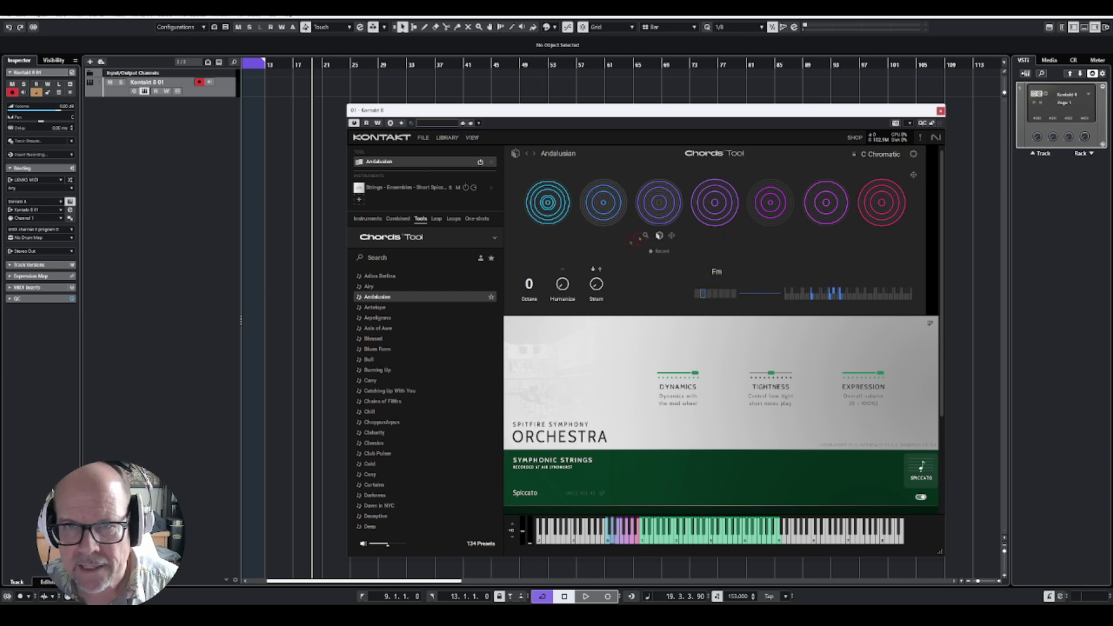
mouse_move(595, 199)
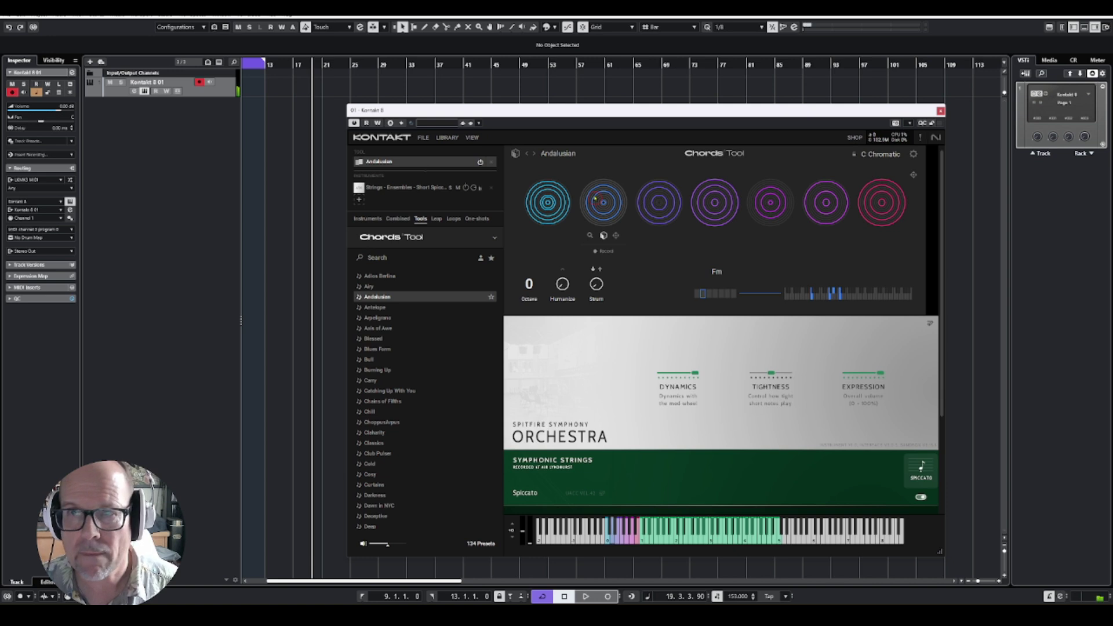
click(915, 156)
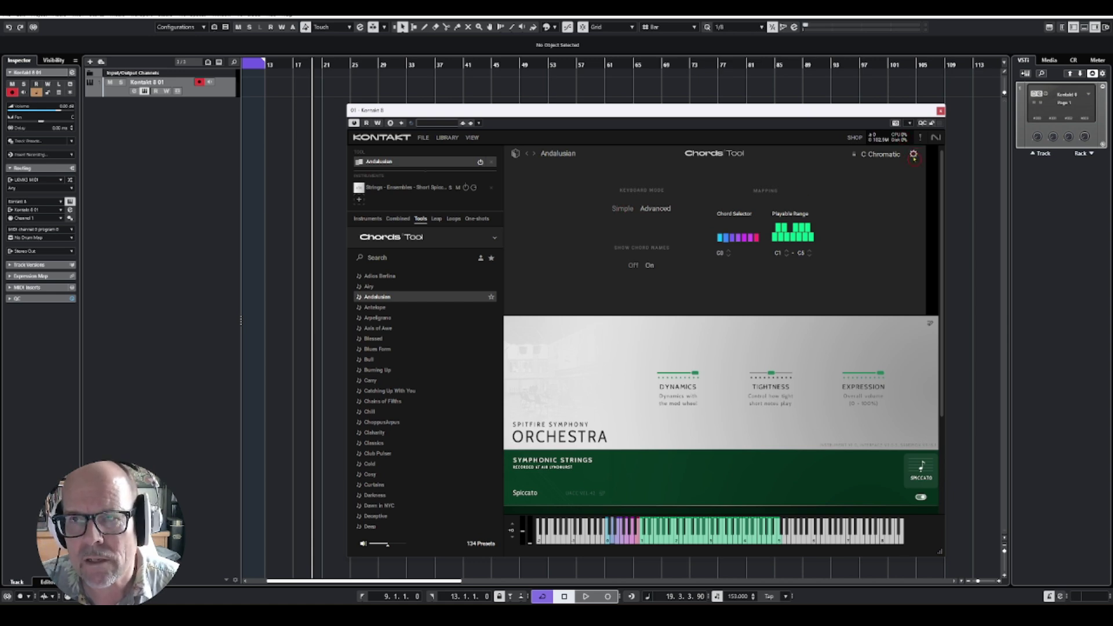
click(623, 209)
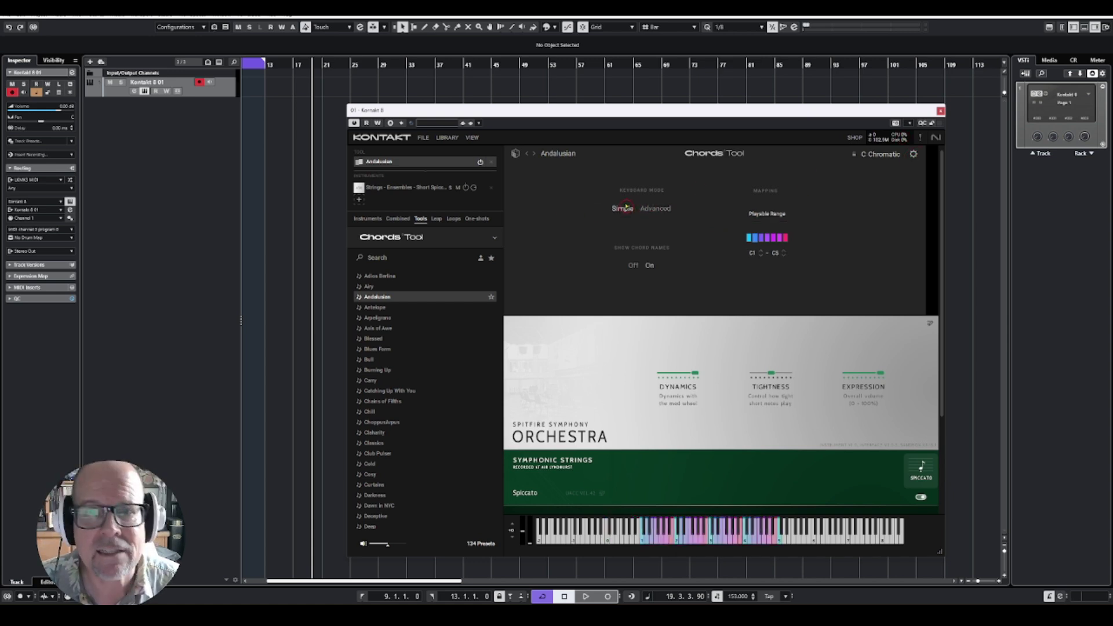
click(653, 210)
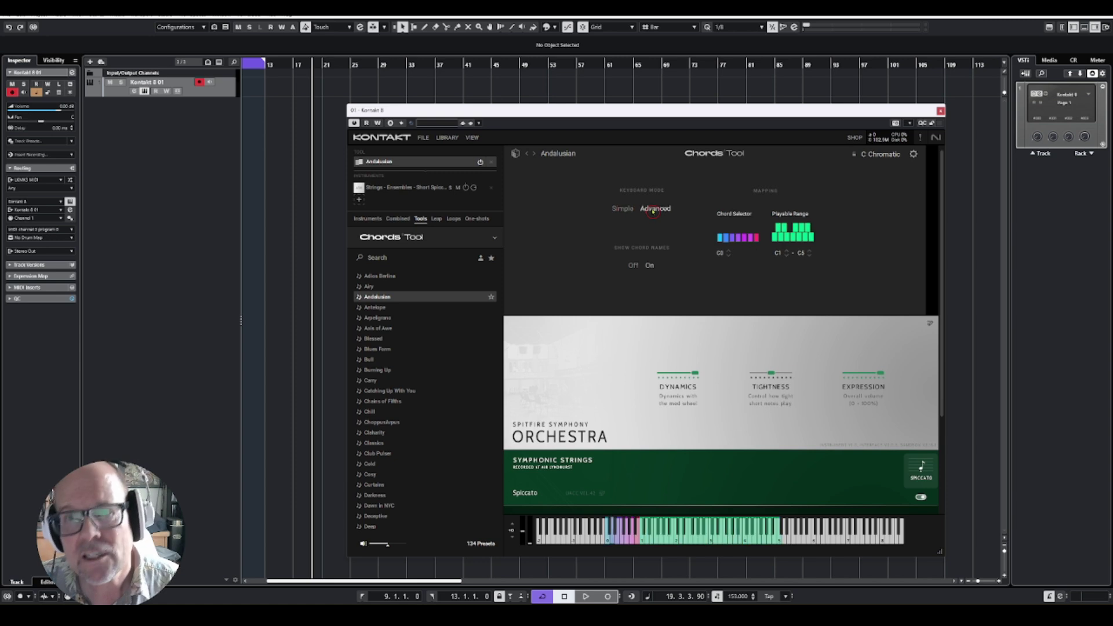
click(398, 220)
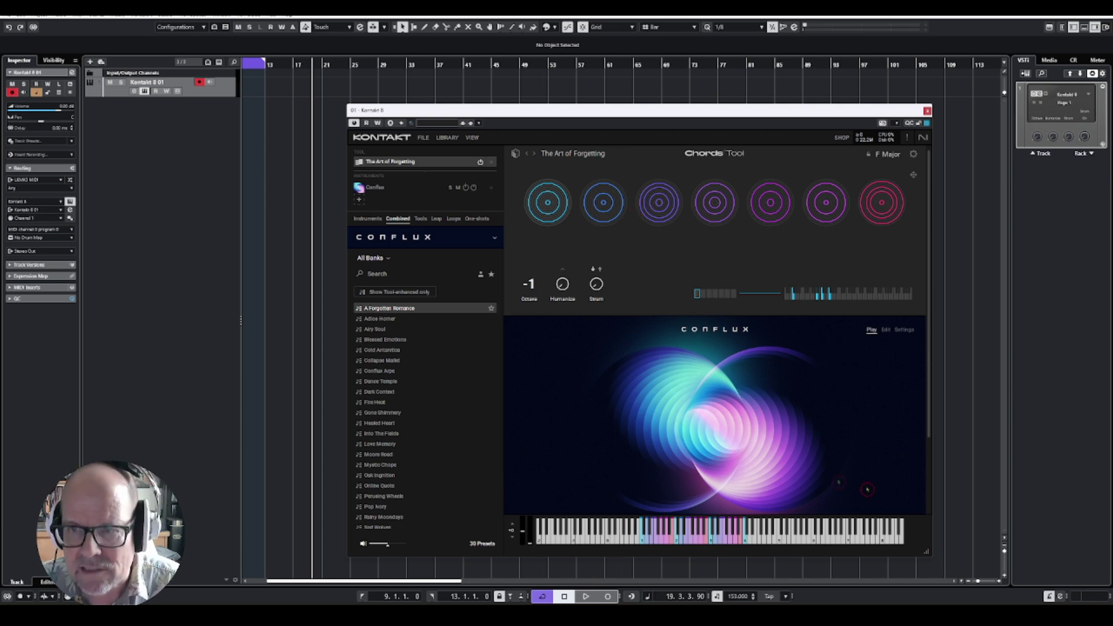
- Scroll the Conflux Combined preset panel down and back up
scroll(737, 436, down, 3)
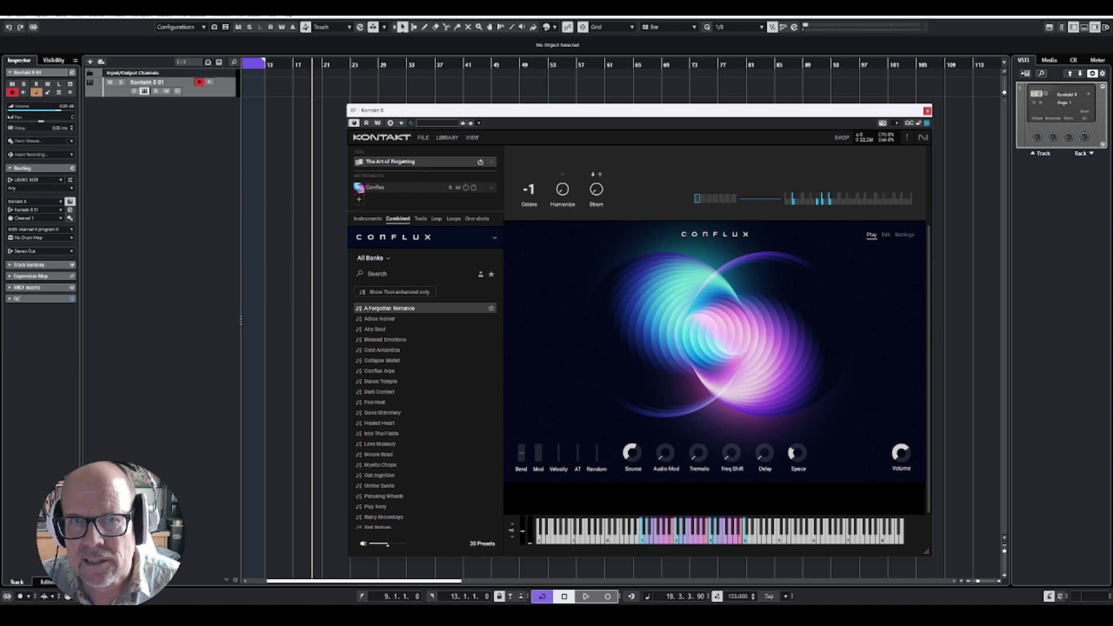
scroll(671, 322, up, 3)
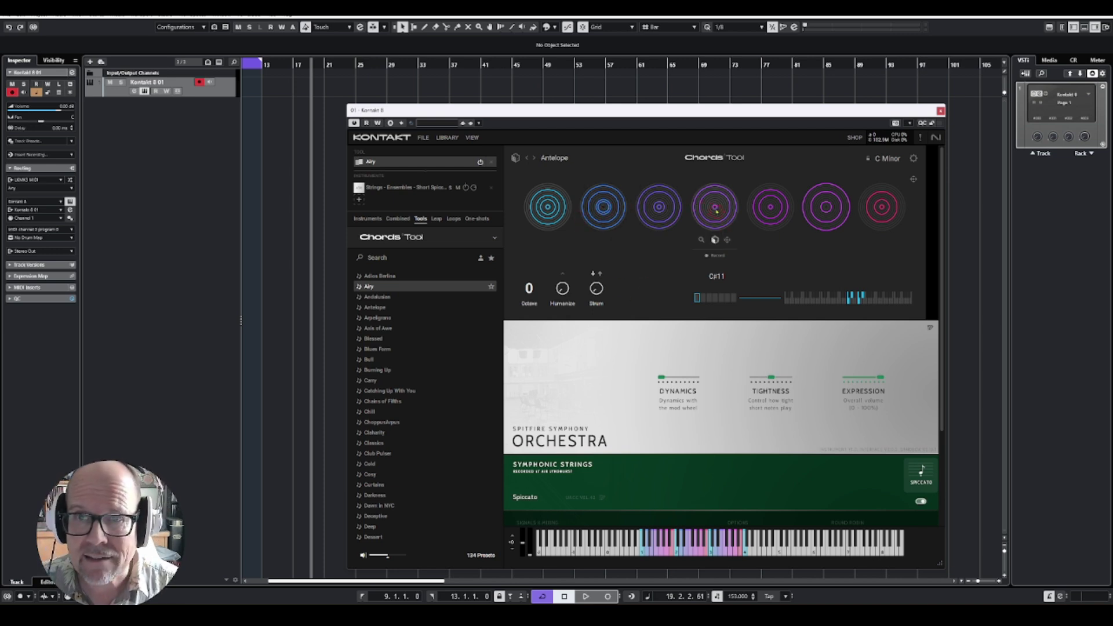
- Audition the sixth Antelope pad's C7 sus2 chord twice, then arm the first pad for recording
click(770, 207)
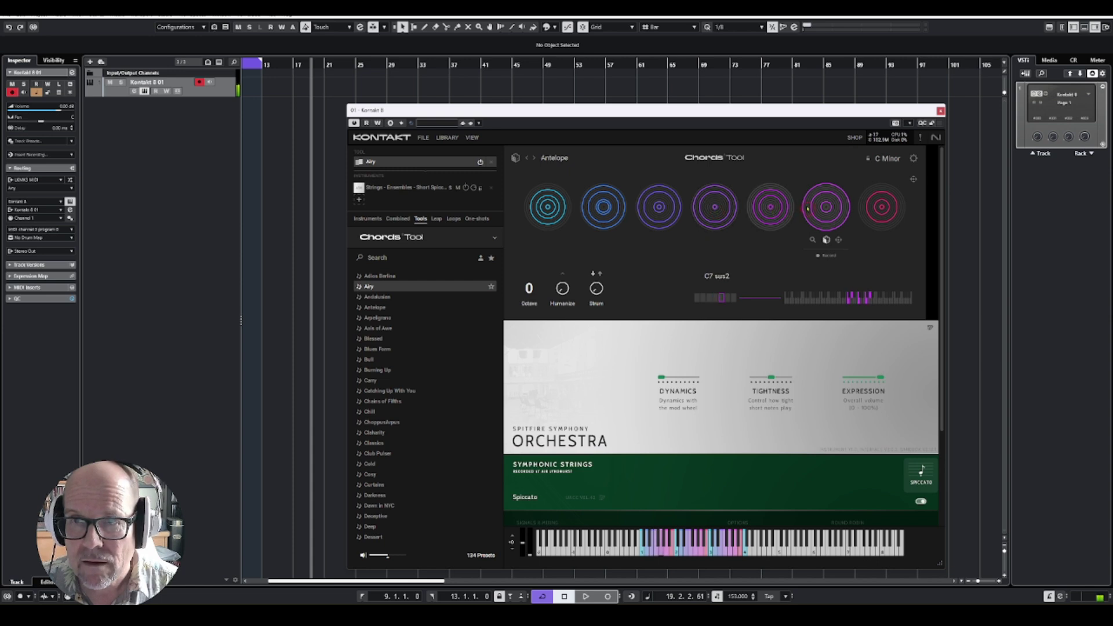
click(826, 201)
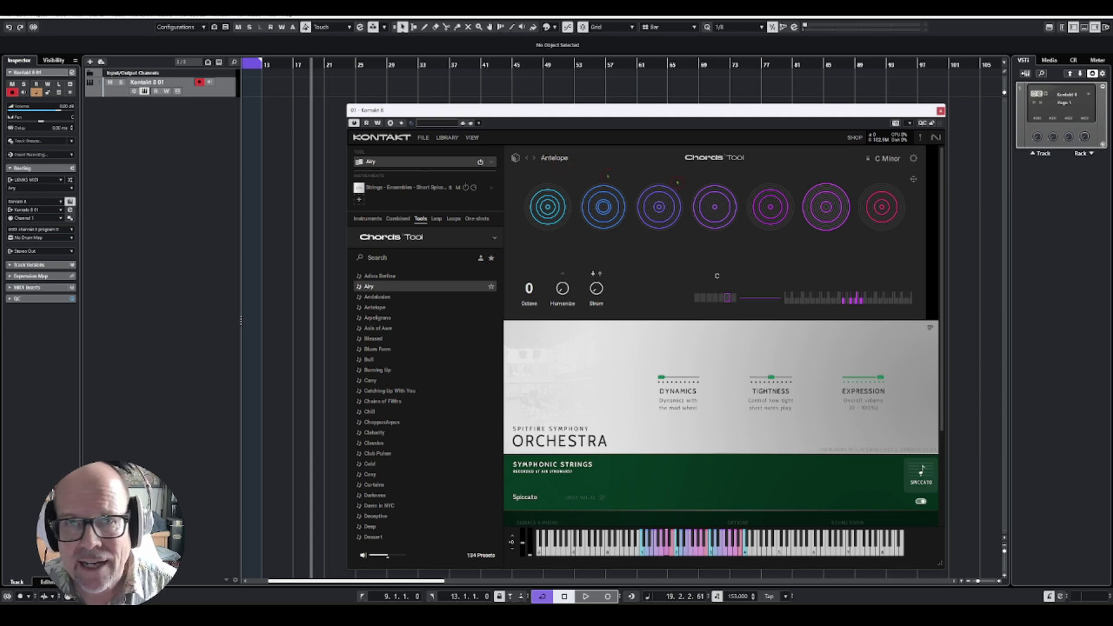
click(563, 190)
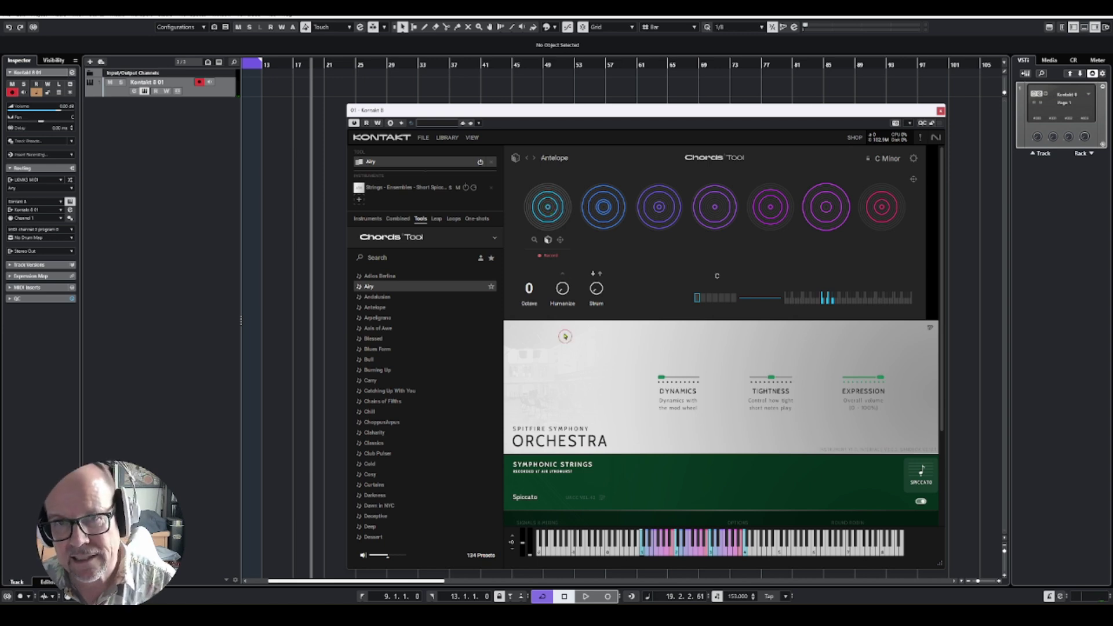
- Play C7 and C9 chords into the armed first pad, then switch recording off
click(570, 195)
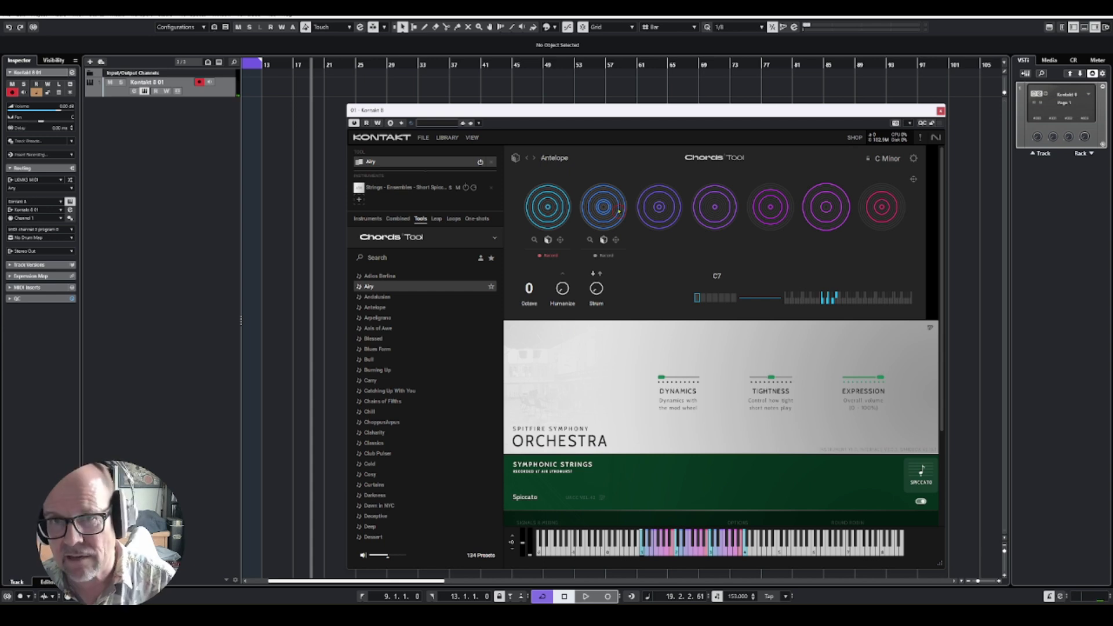
click(620, 211)
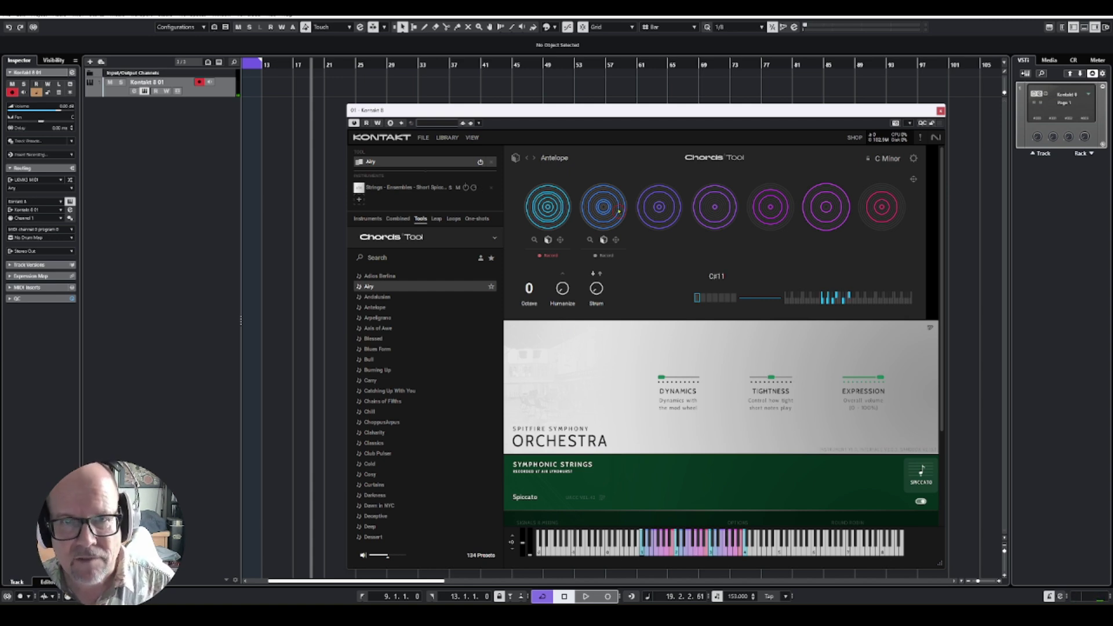
click(519, 263)
click(550, 257)
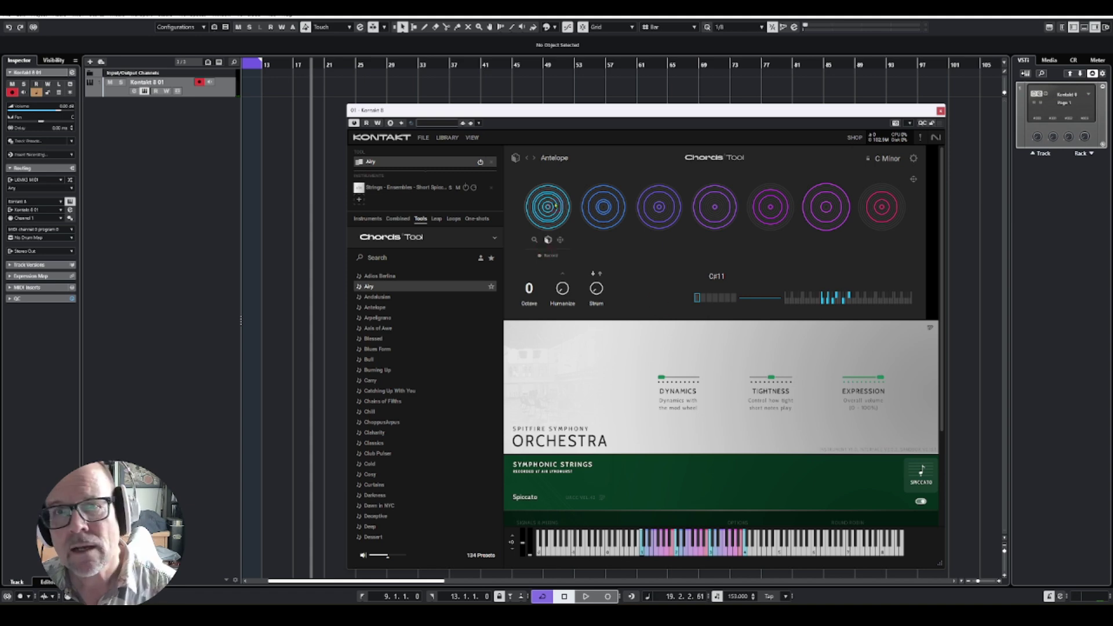
click(715, 281)
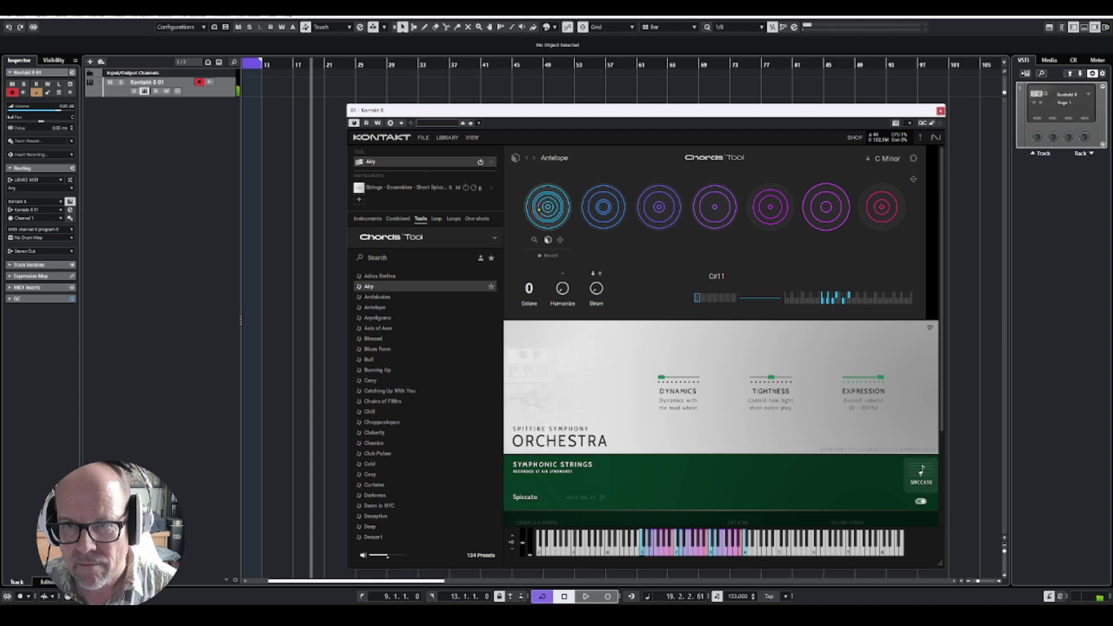
click(757, 392)
click(725, 288)
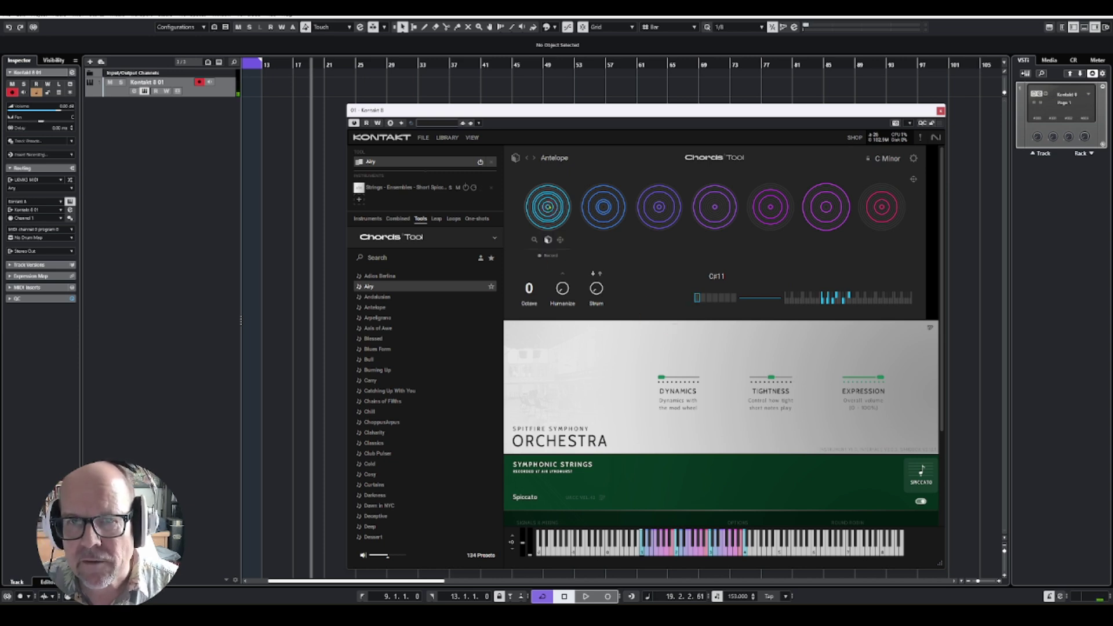
- Compare pad one's new C#11 with pad two's D5, then drag pad one's chord toward Kontakt 8 01
click(604, 207)
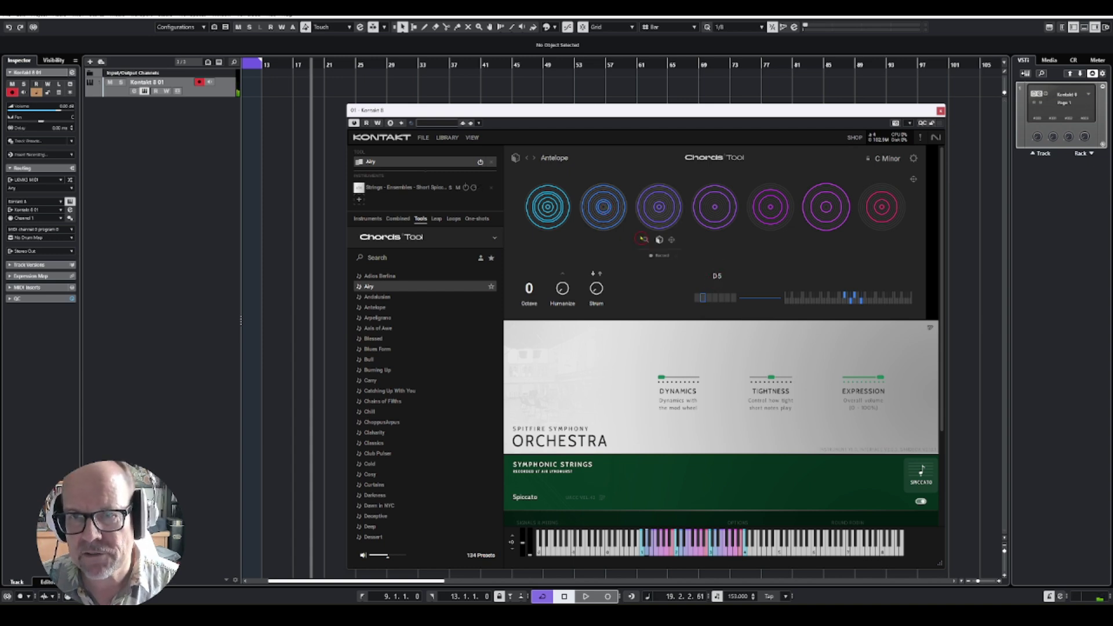
mouse_move(614, 223)
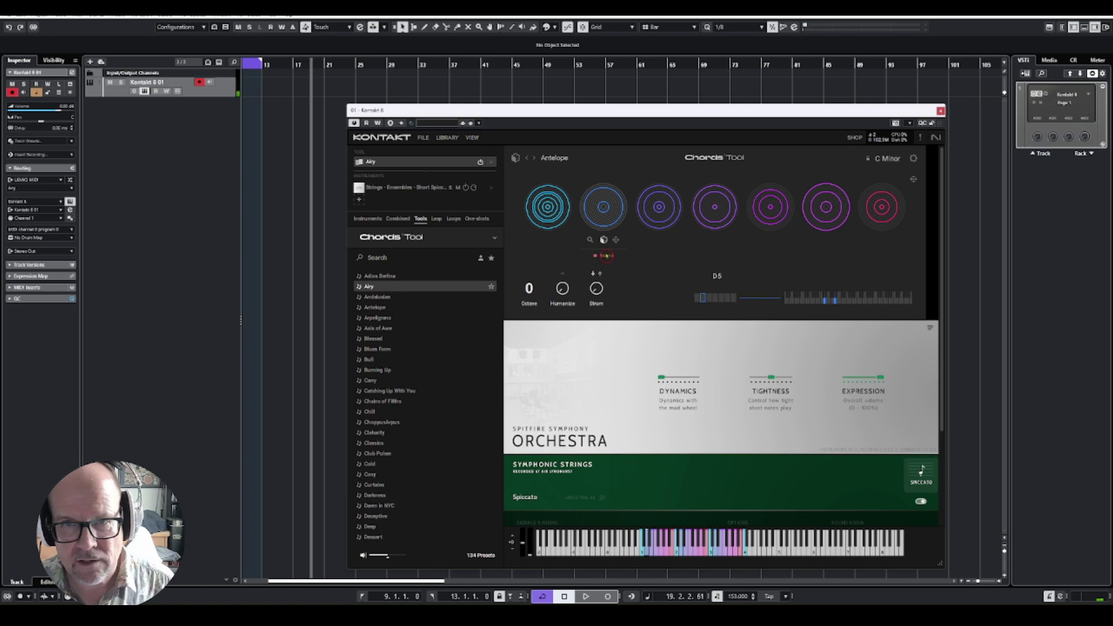
click(559, 214)
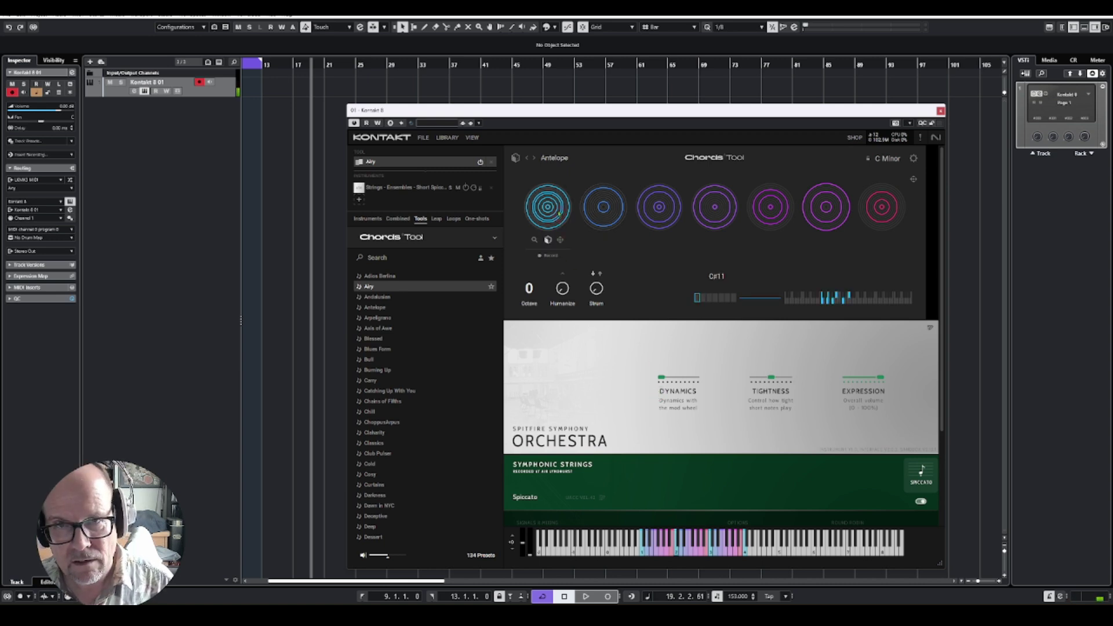
click(609, 213)
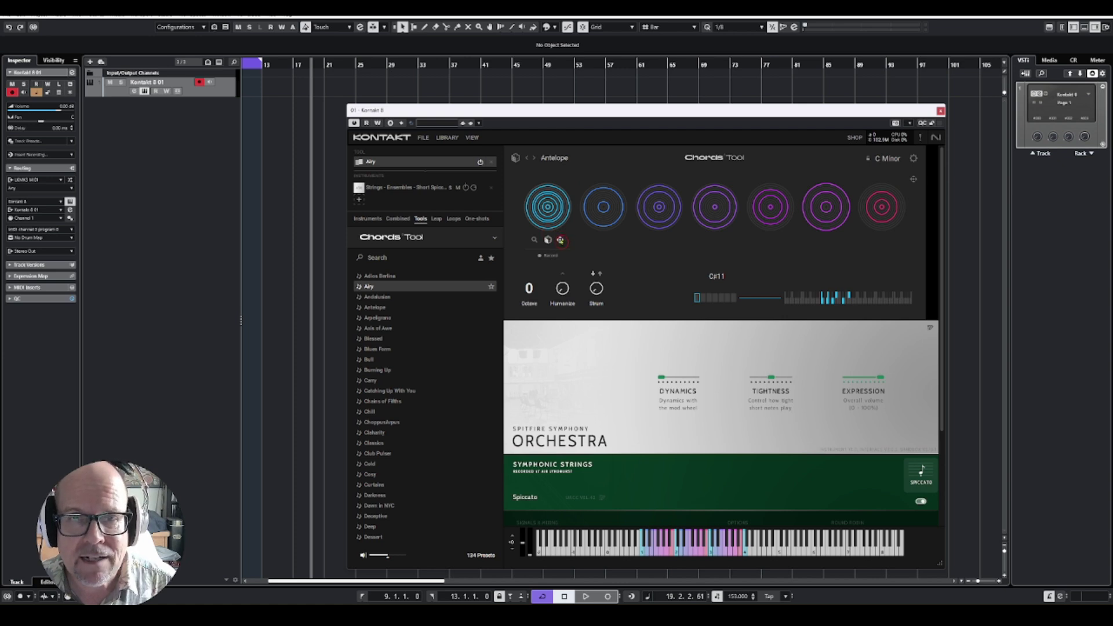
drag(561, 240, 266, 87)
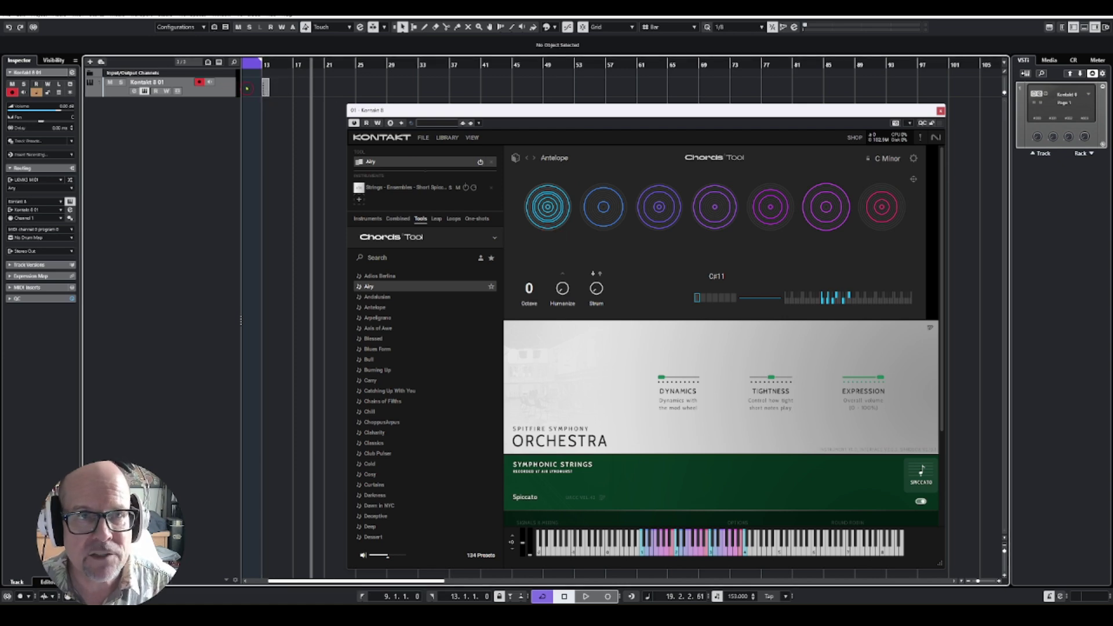
- Drop the first pad's chord as a MIDI part at bar 13 on Kontakt 8 01, then deselect it
drag(266, 87, 266, 87)
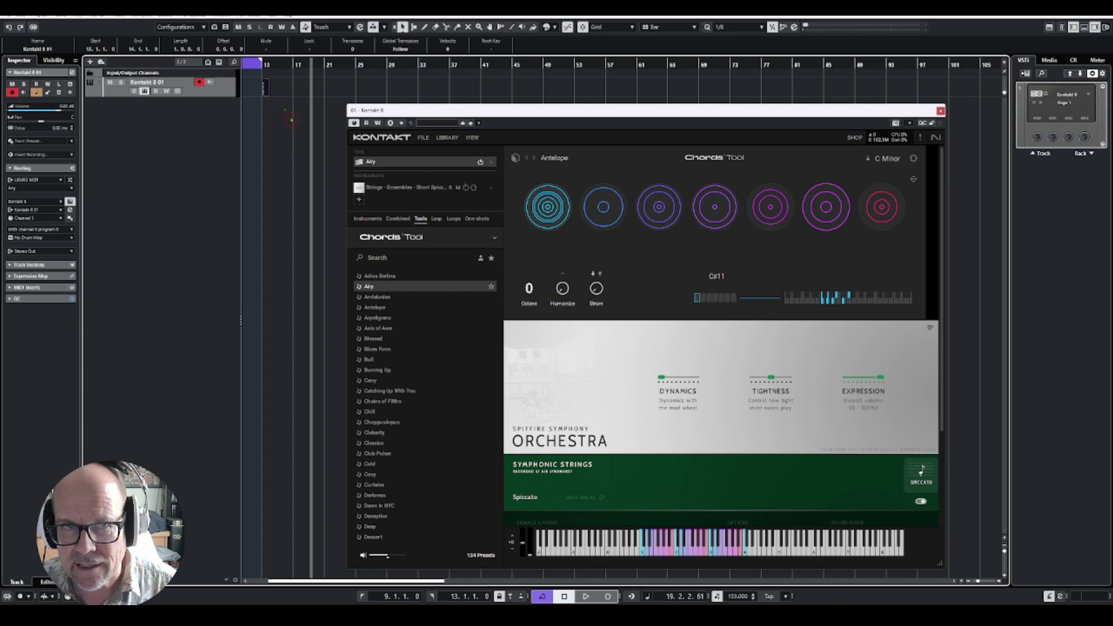
click(313, 150)
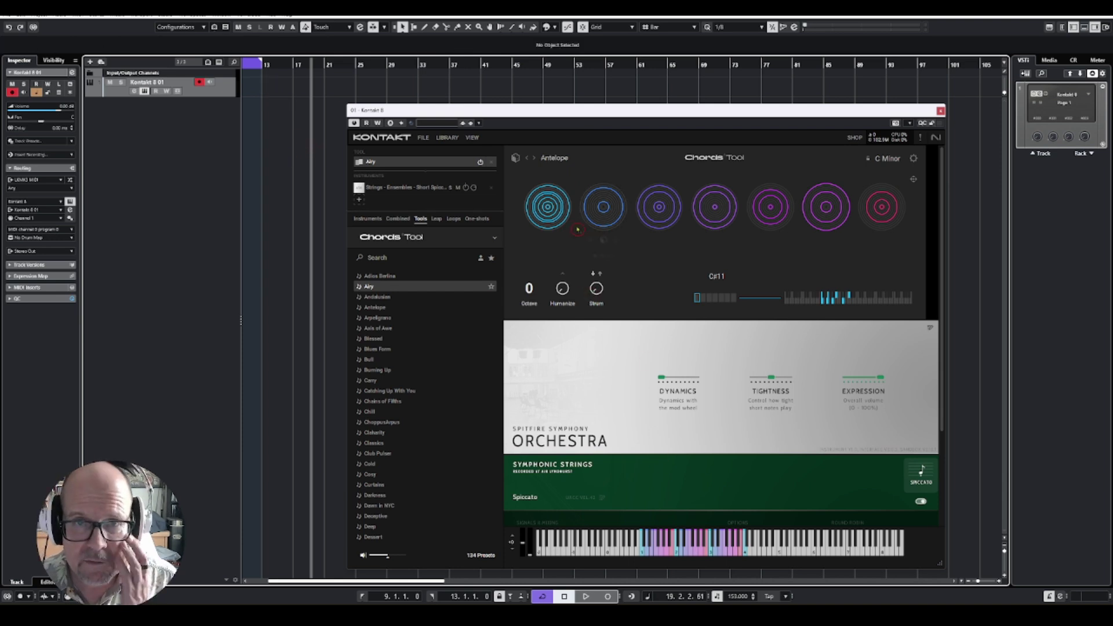
mouse_move(559, 217)
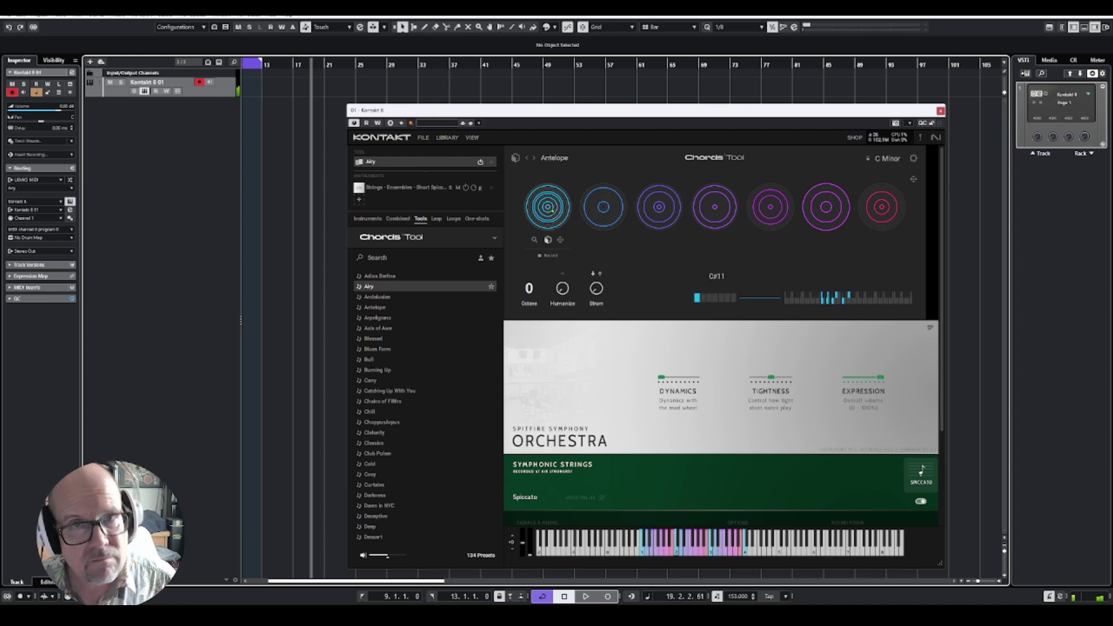
mouse_move(660, 239)
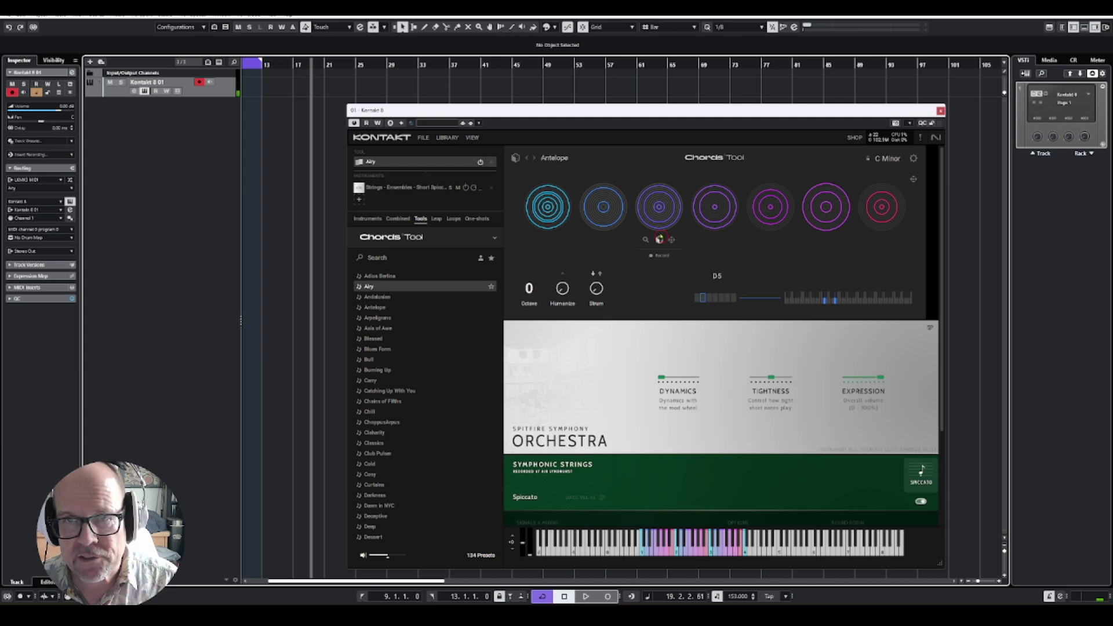
mouse_move(618, 229)
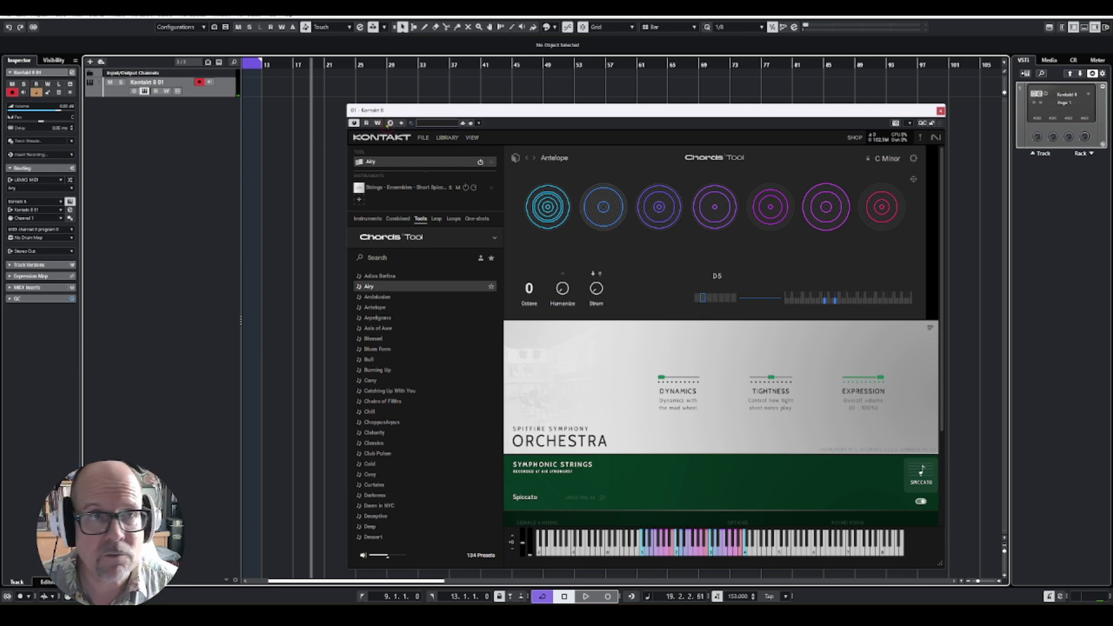
- Record a test take from bar 17 on Kontakt 8 01, play it back, and discard it
click(296, 65)
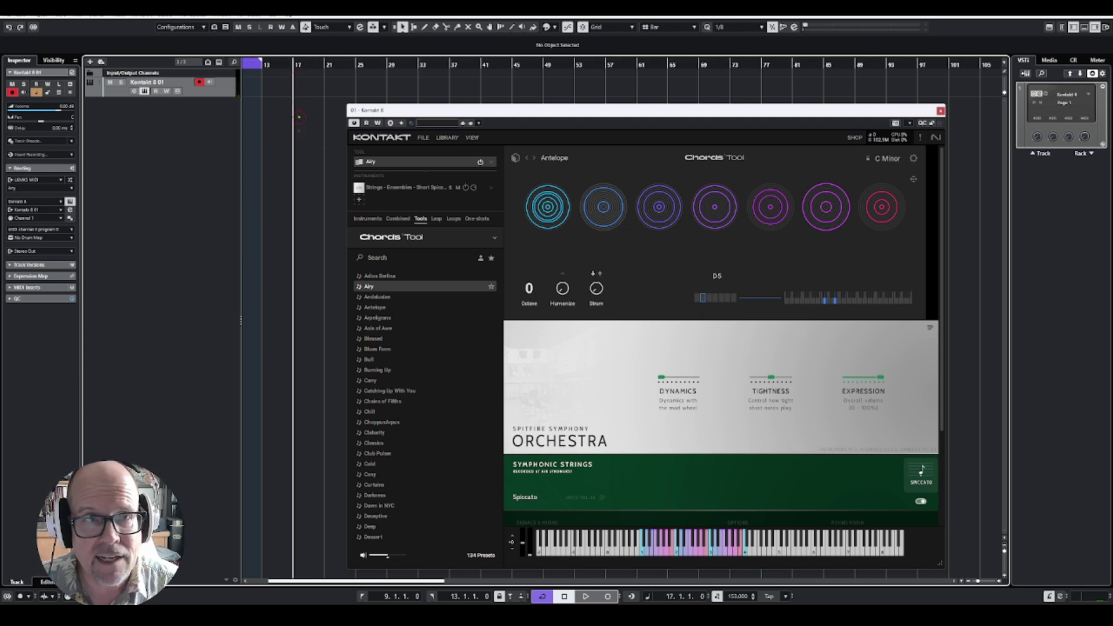
key(KP_Multiply)
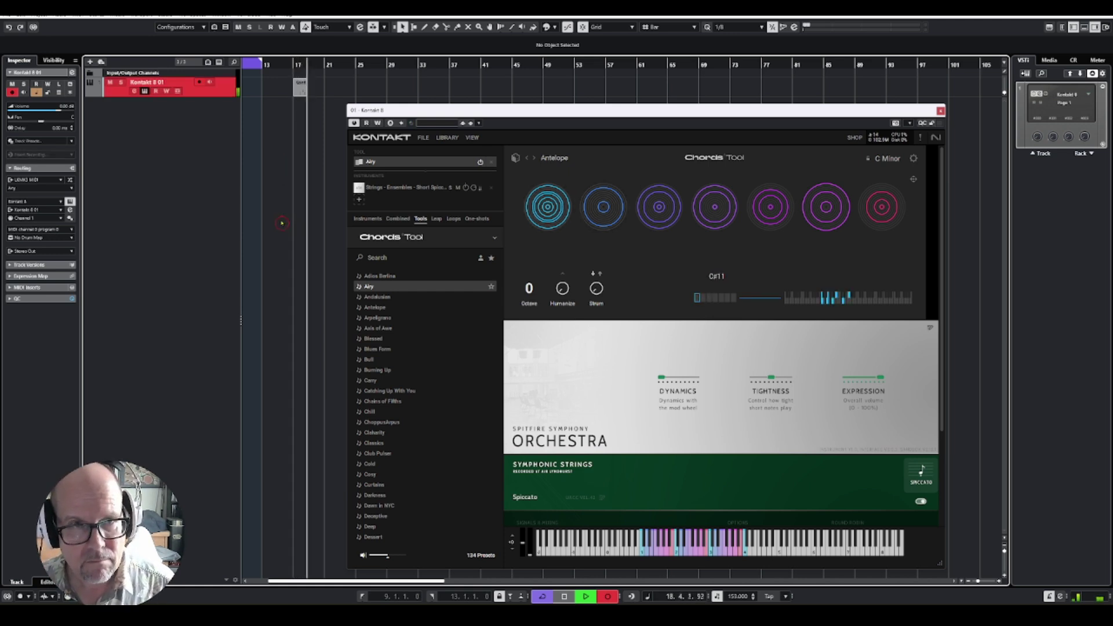
key(space)
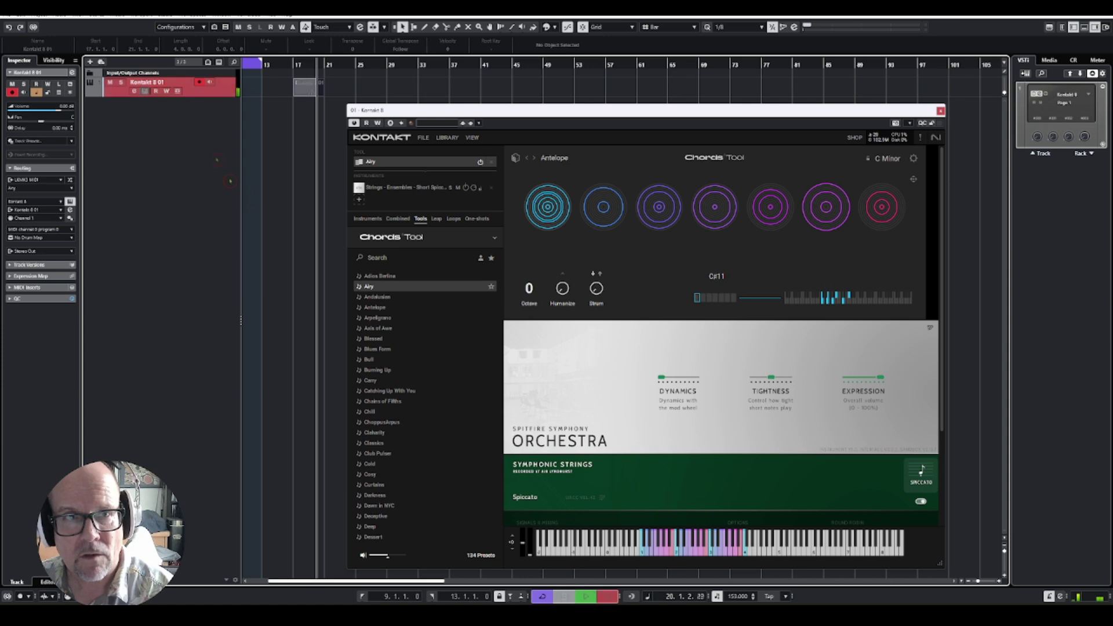
click(297, 64)
key(space)
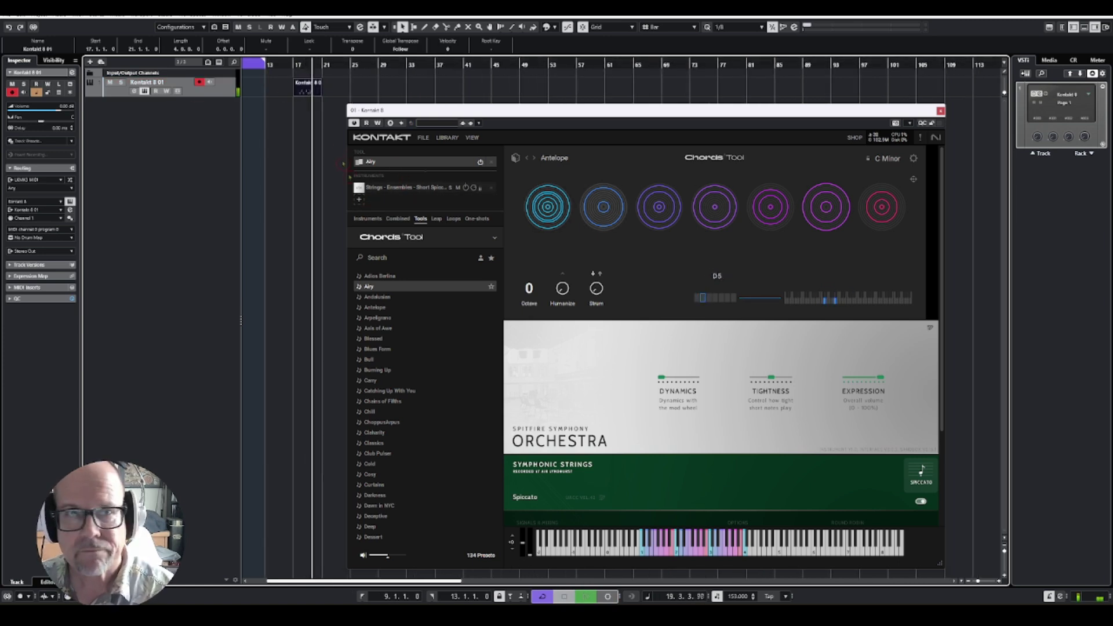
key(space)
key(Delete)
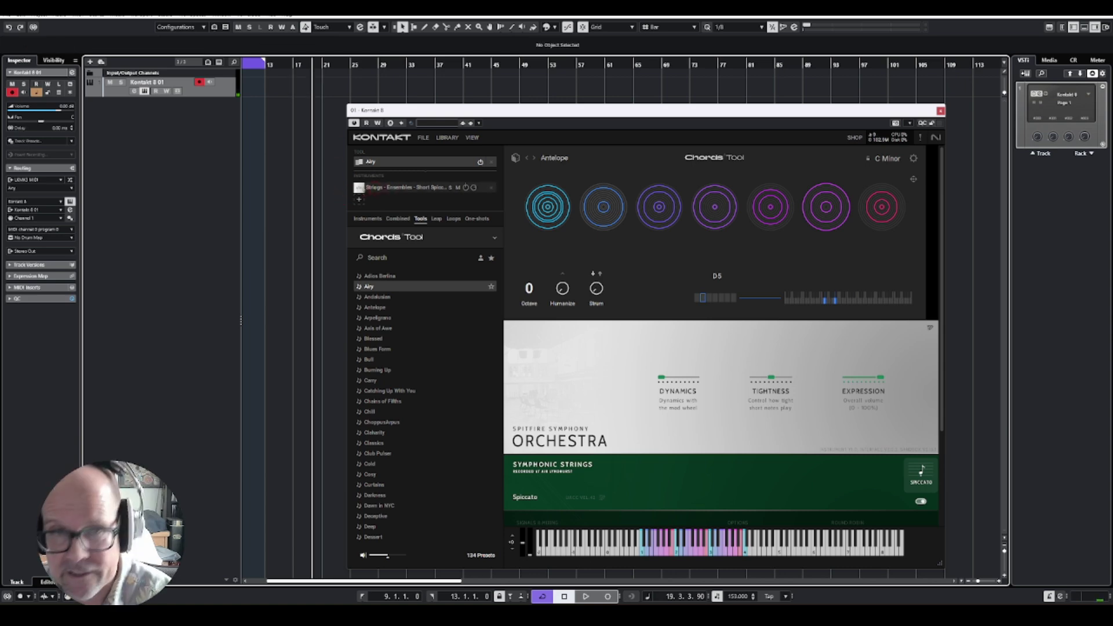